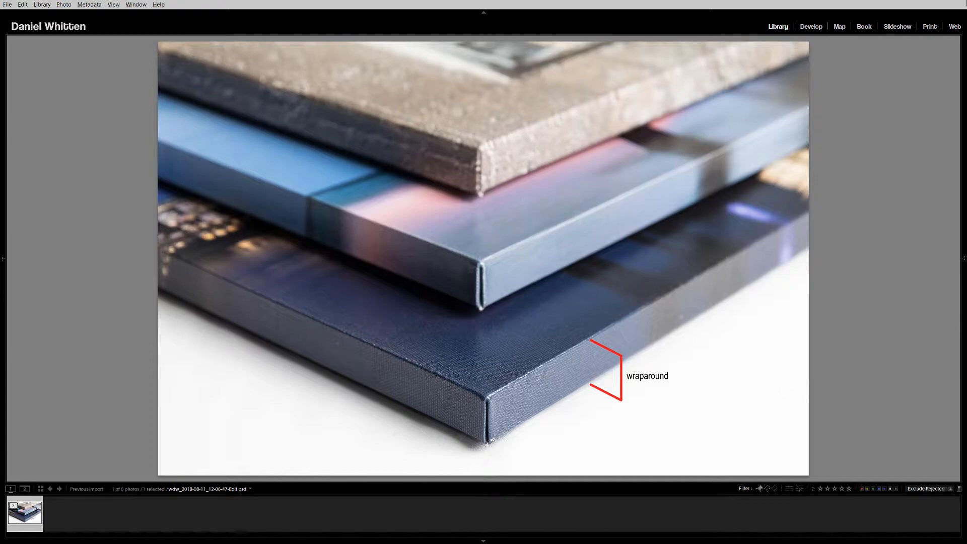
# - Switch to Photoshop and examine the wraparound guides in the 16x24 gallery wrap template document
pyautogui.hotkey('alt', 'Tab')
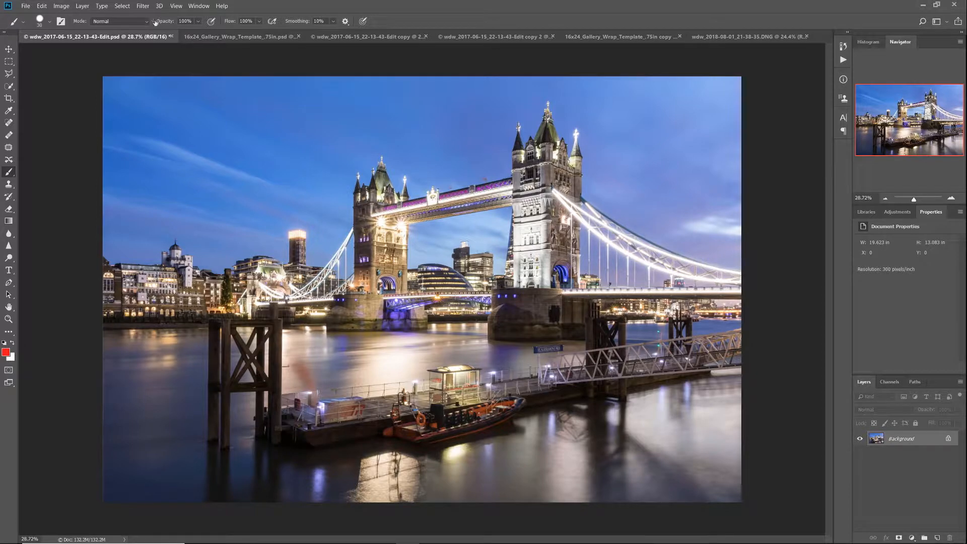
pyautogui.click(201, 35)
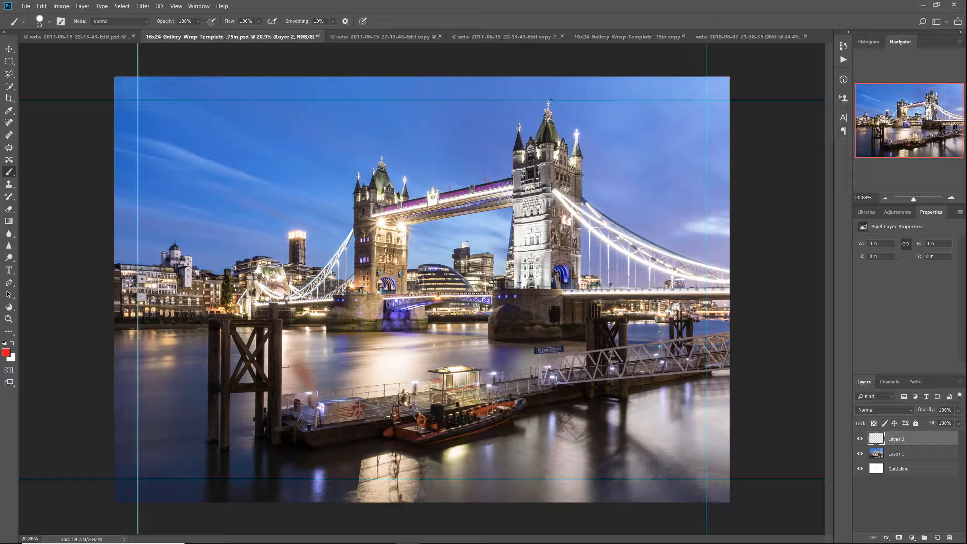
pyautogui.moveTo(551, 96)
pyautogui.mouseDown()
pyautogui.moveTo(530, 110)
pyautogui.moveTo(533, 121)
pyautogui.moveTo(557, 127)
pyautogui.moveTo(554, 98)
pyautogui.mouseUp()
# - Resize the image in the first Edit copy document to 24 inches wide by 16 inches high
pyautogui.click(364, 36)
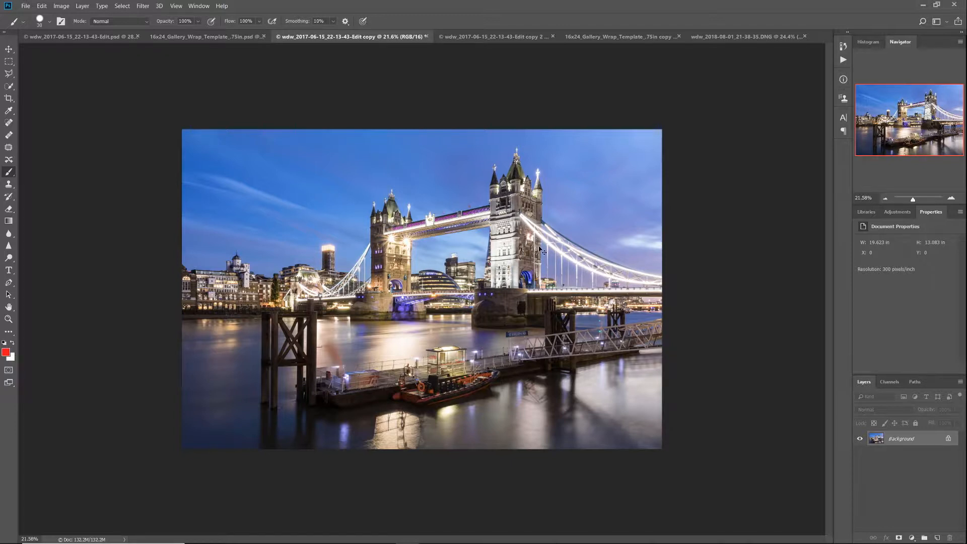
pyautogui.hotkey('ctrl', 'alt', 'i')
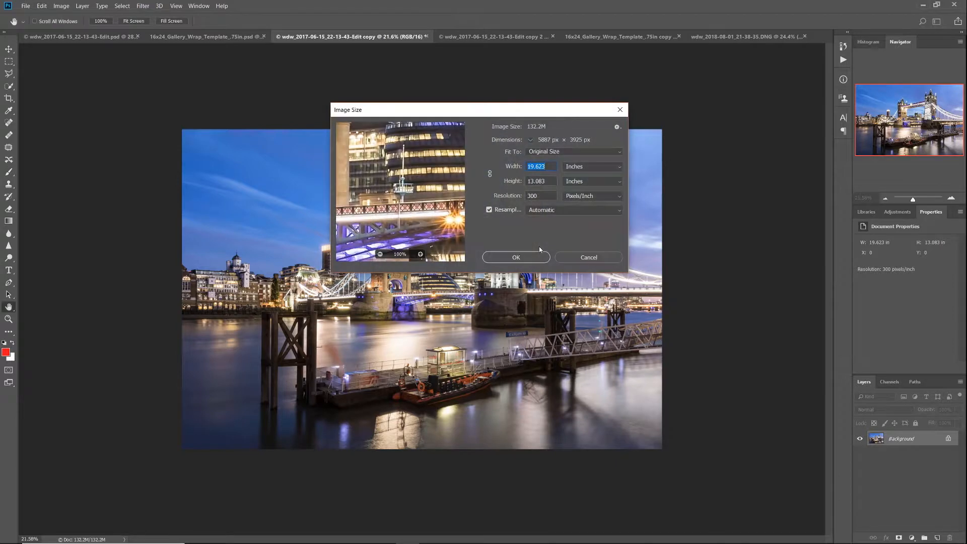
pyautogui.moveTo(400, 110); pyautogui.dragTo(497, 179)
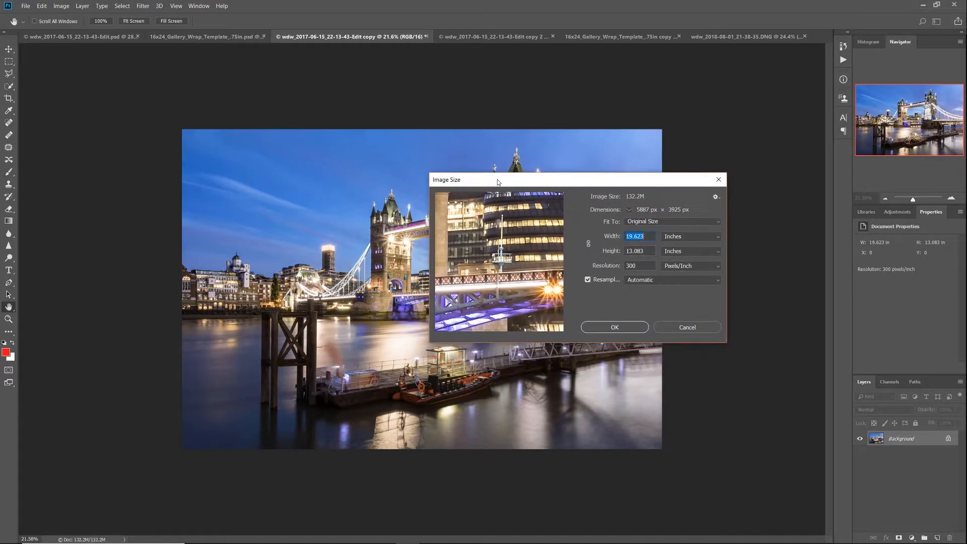
pyautogui.write('24')
pyautogui.press('Tab')
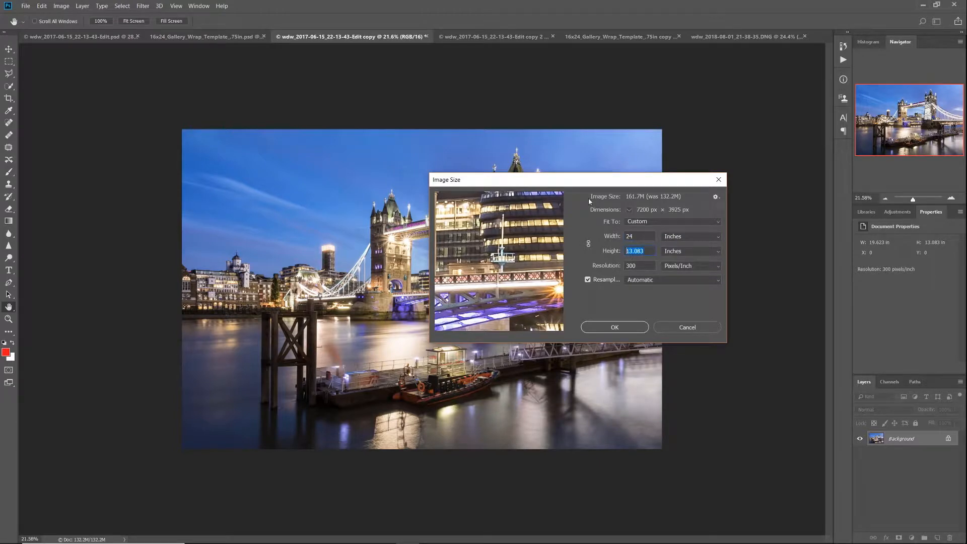
pyautogui.write('16')
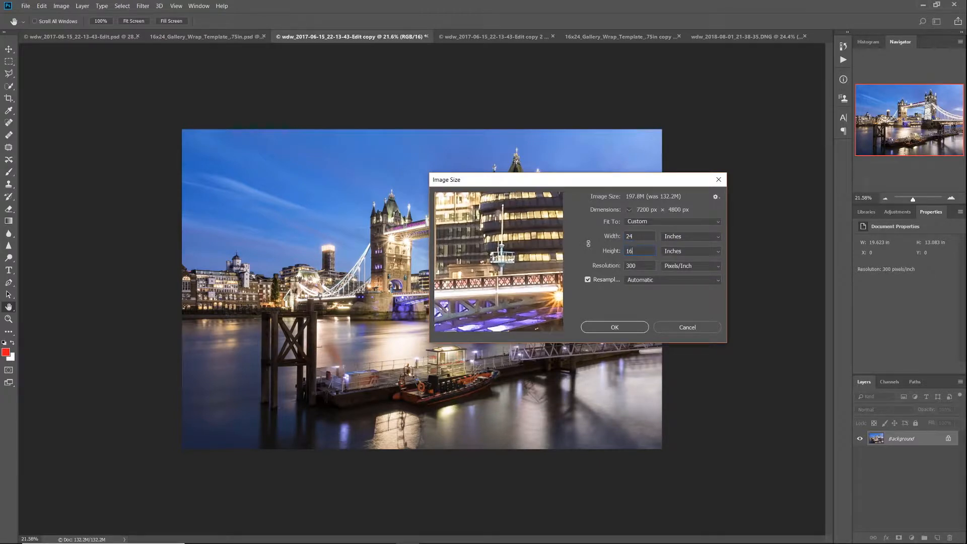
pyautogui.click(629, 323)
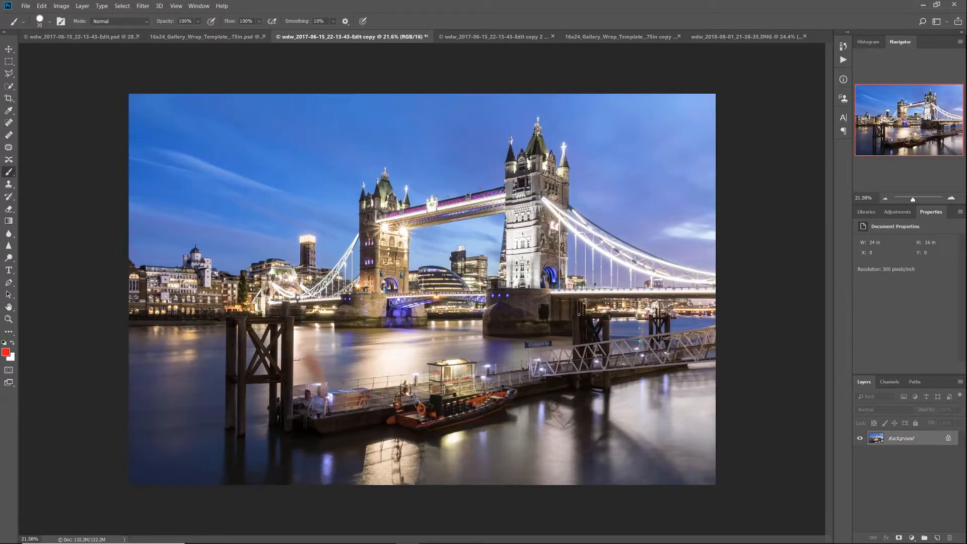
# - Convert the locked Background into a regular layer with the default settings
pyautogui.rightClick(930, 442)
pyautogui.click(927, 330)
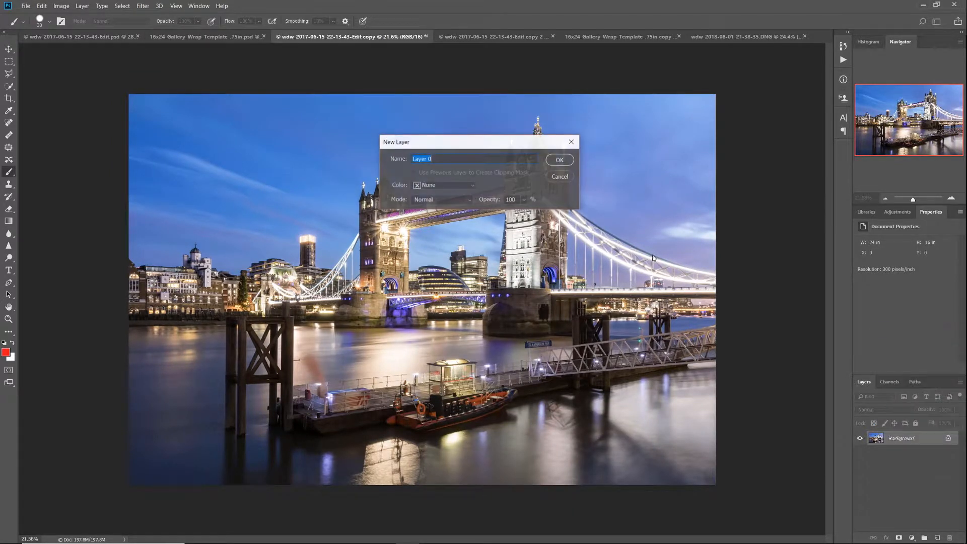
pyautogui.click(554, 157)
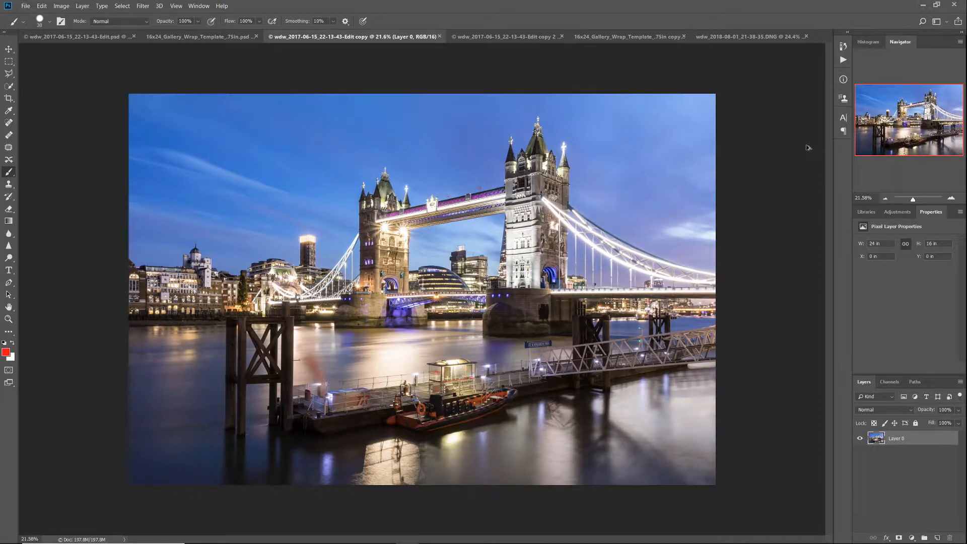
# - Extend the canvas relatively by 2 inches in both width and height, keeping the image centred
pyautogui.hotkey('ctrl', 'alt', 'c')
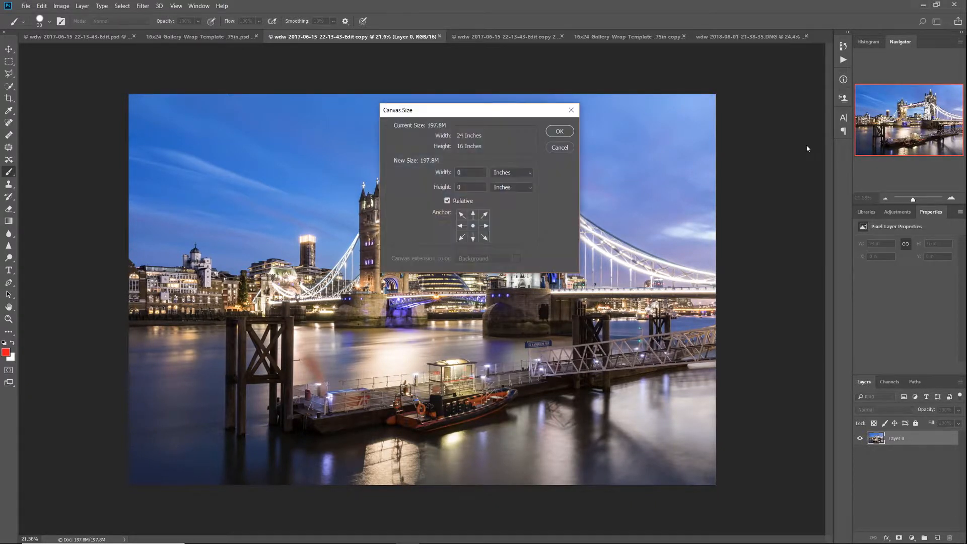
pyautogui.doubleClick(470, 172)
pyautogui.write('22')
pyautogui.click(559, 132)
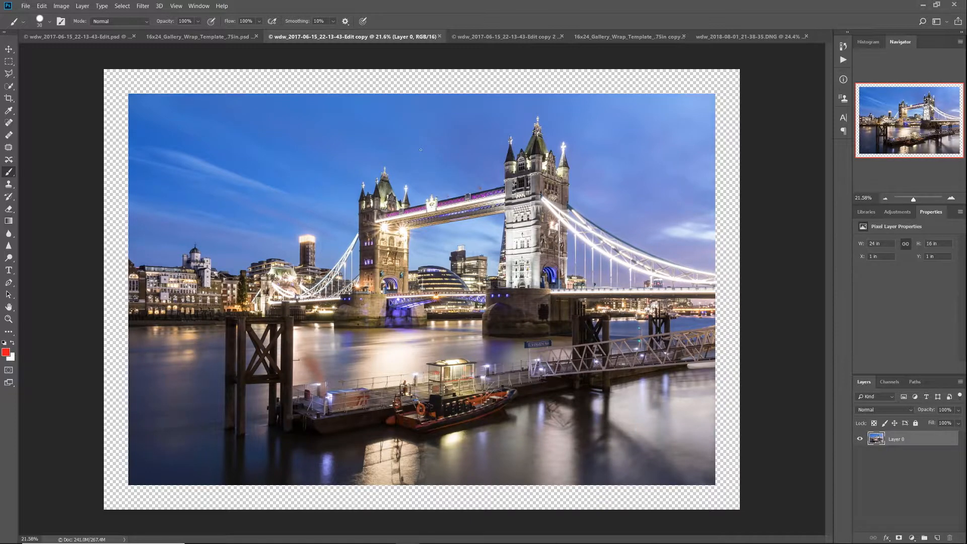
# - Duplicate Layer 0 and mirror the copy horizontally about its left edge with a width of -100%
pyautogui.hotkey('ctrl', 'j')
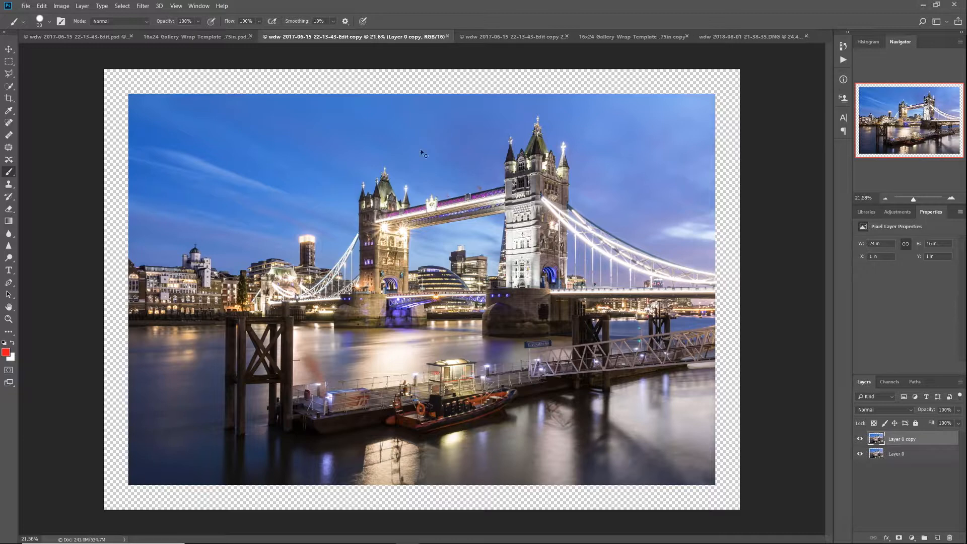
pyautogui.hotkey('ctrl', 't')
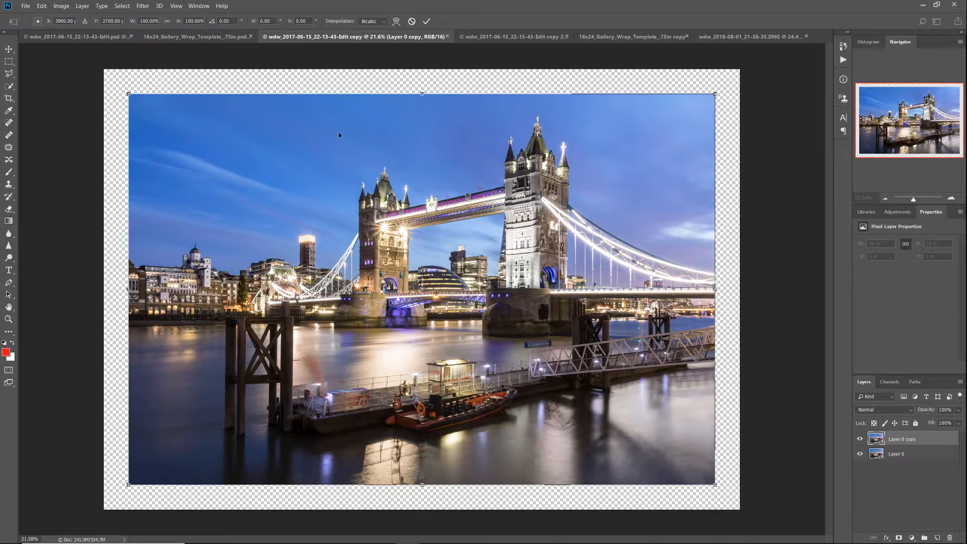
pyautogui.click(33, 21)
pyautogui.write('-')
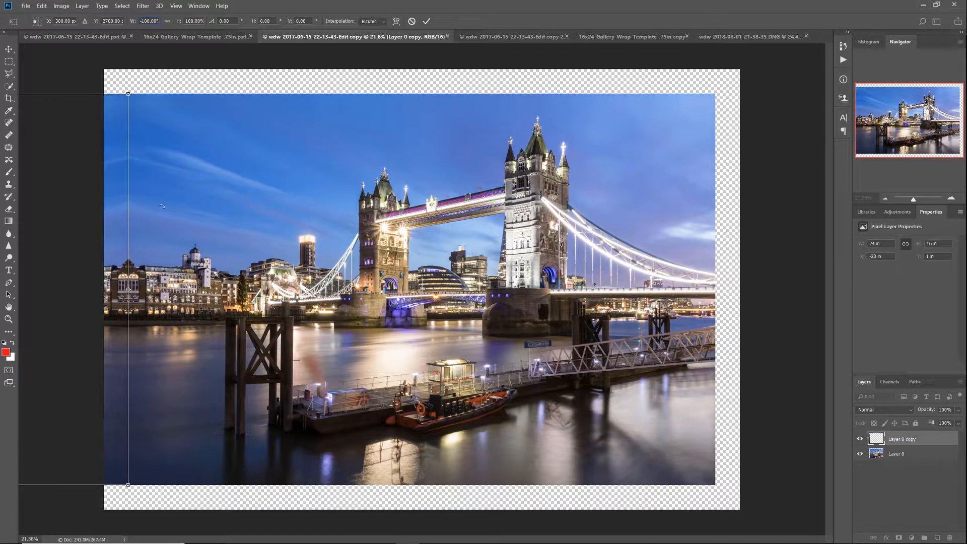
pyautogui.click(427, 21)
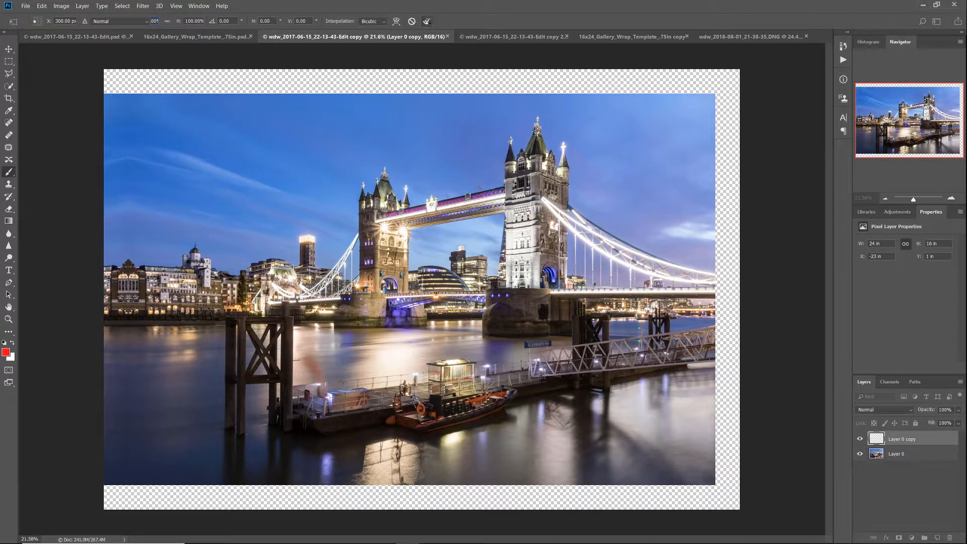
# - Duplicate Layer 0 again and mirror that copy vertically about its top edge with a height of -100%
pyautogui.click(878, 453)
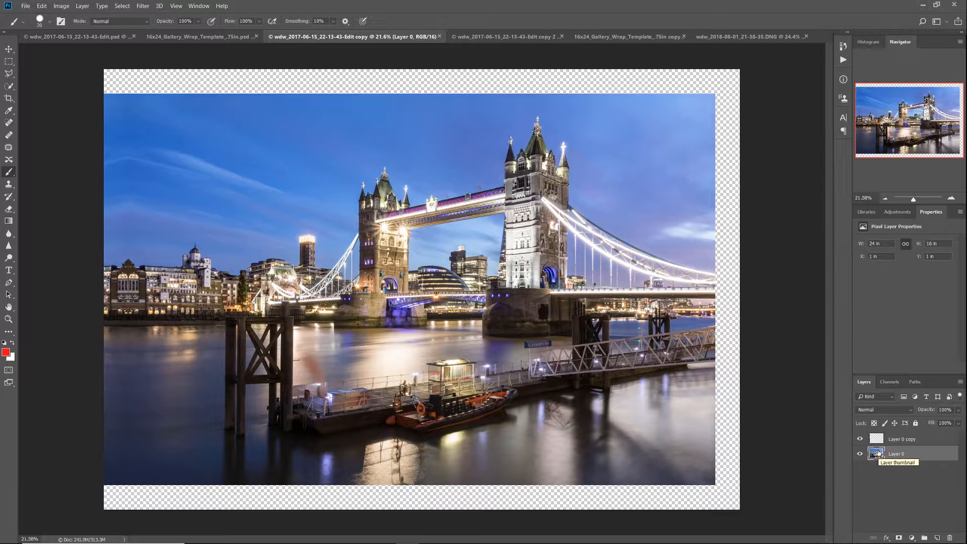
pyautogui.hotkey('ctrl', 'j')
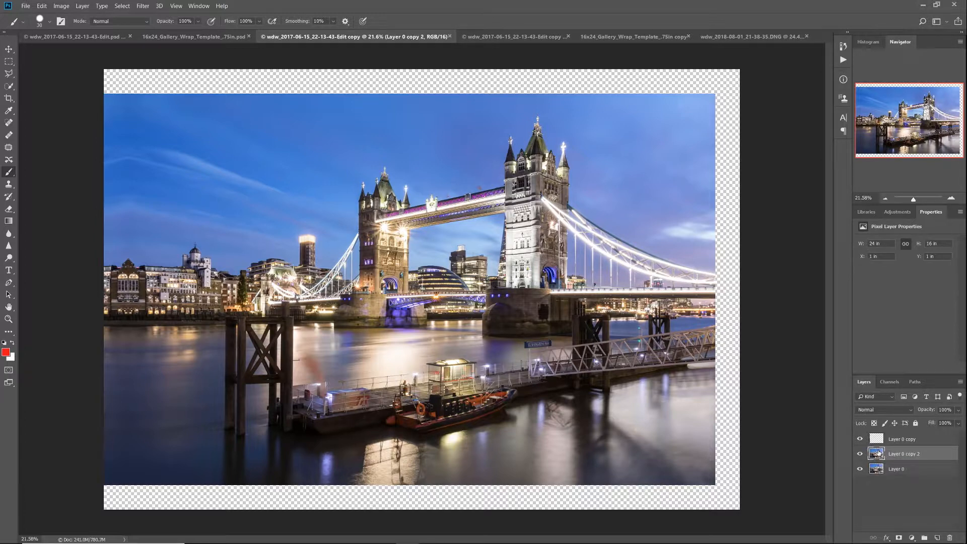
pyautogui.hotkey('ctrl', 't')
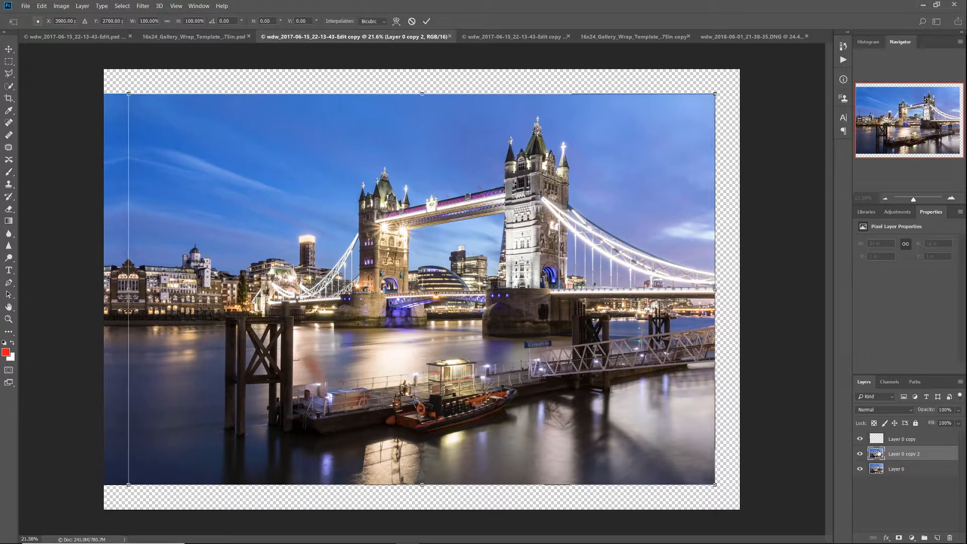
pyautogui.click(38, 18)
pyautogui.write('-100')
pyautogui.press('Return')
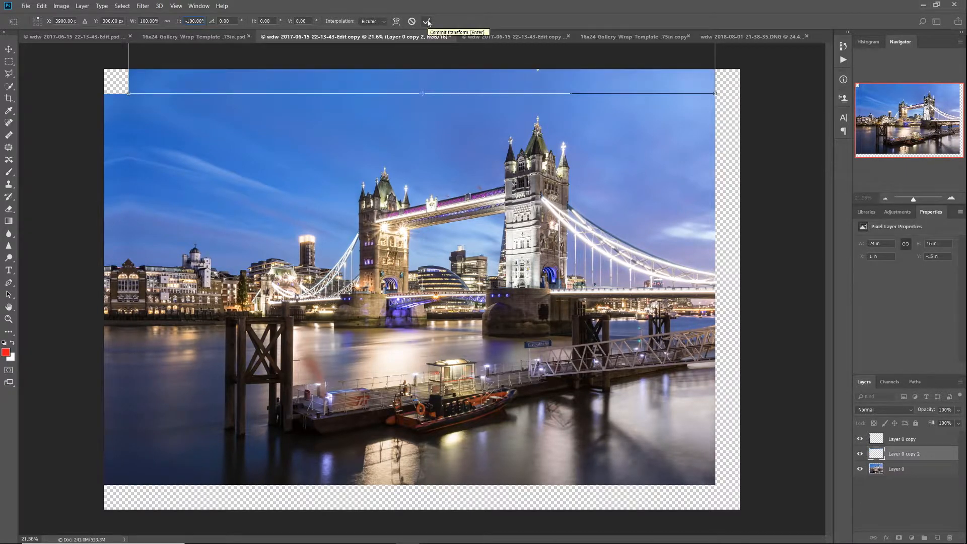
pyautogui.click(427, 21)
pyautogui.press('b')
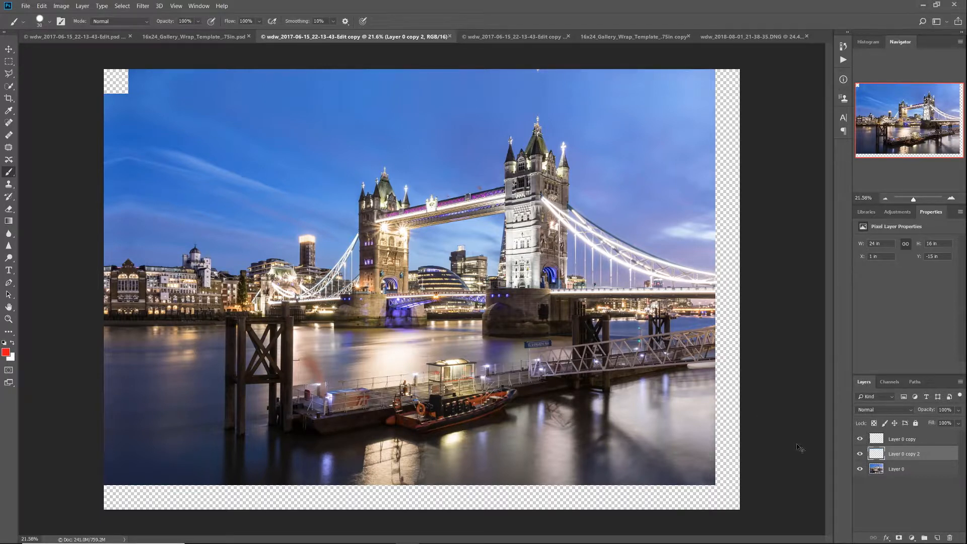
# - Duplicate the top mirrored layer and flip it about its left edge with a width of -100% to fill the top-left corner
pyautogui.hotkey('ctrl', 'j')
pyautogui.hotkey('ctrl', 't')
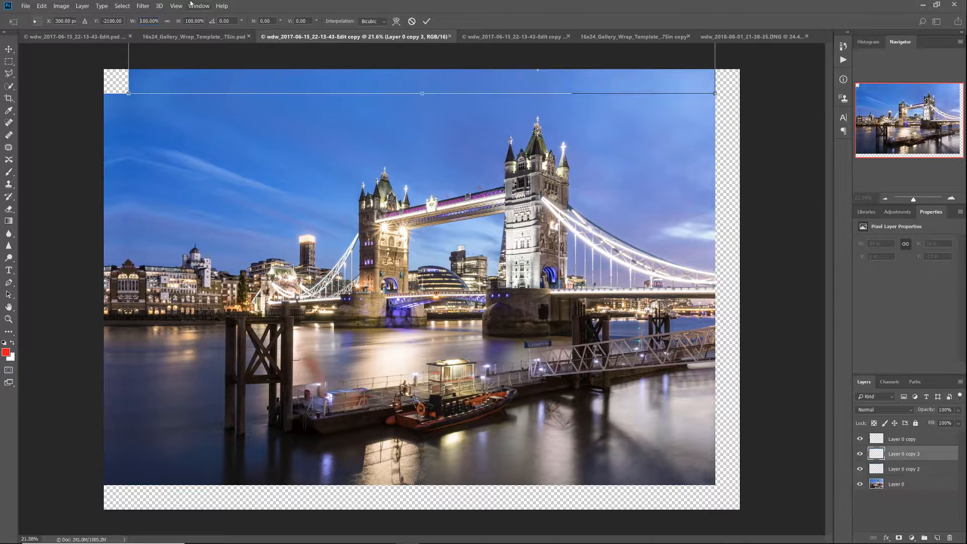
pyautogui.click(142, 21)
pyautogui.write('-')
pyautogui.press('Return')
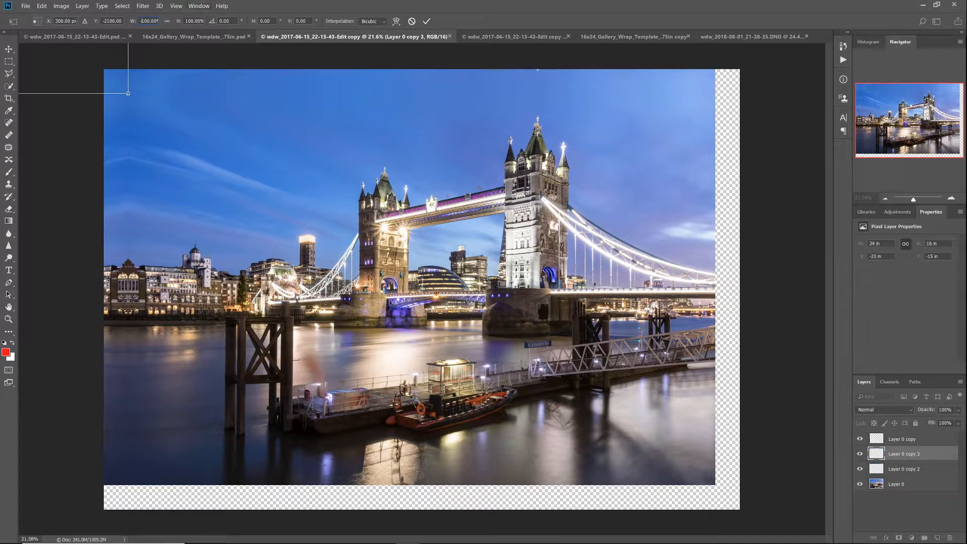
pyautogui.click(432, 21)
pyautogui.press('b')
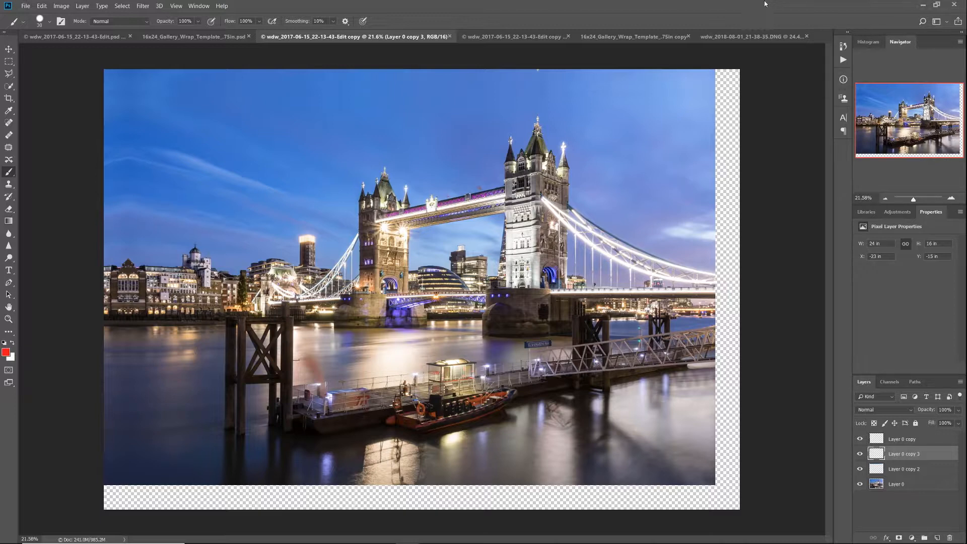
# - Run the Mirror Edges action on the Edit copy 2 document and accept an image size of 24 by 16 inches
pyautogui.click(514, 36)
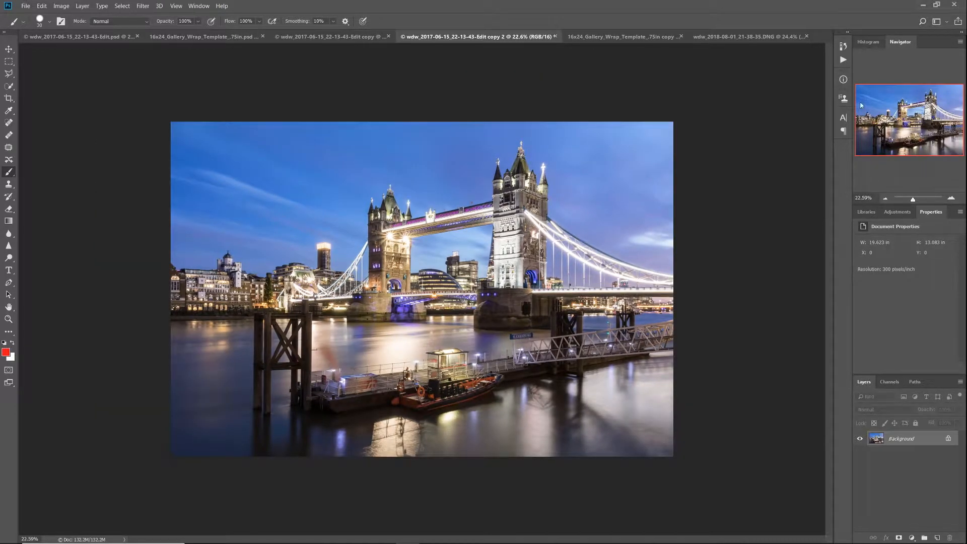
pyautogui.click(843, 59)
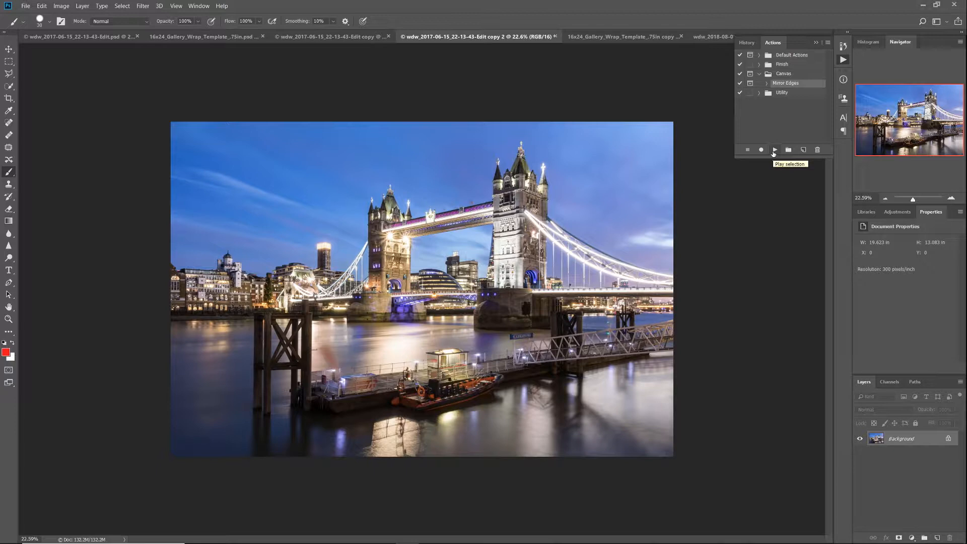
pyautogui.click(774, 150)
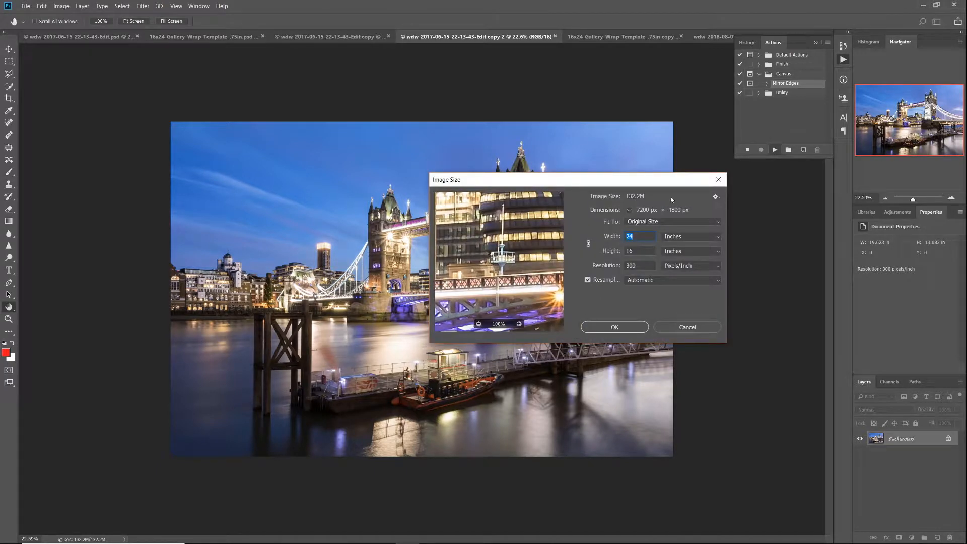
pyautogui.click(642, 251)
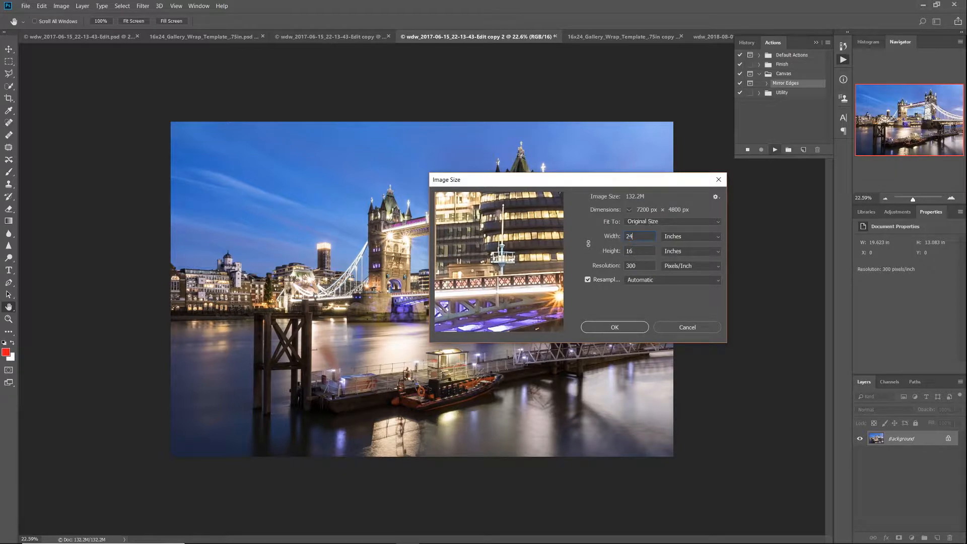
pyautogui.click(616, 328)
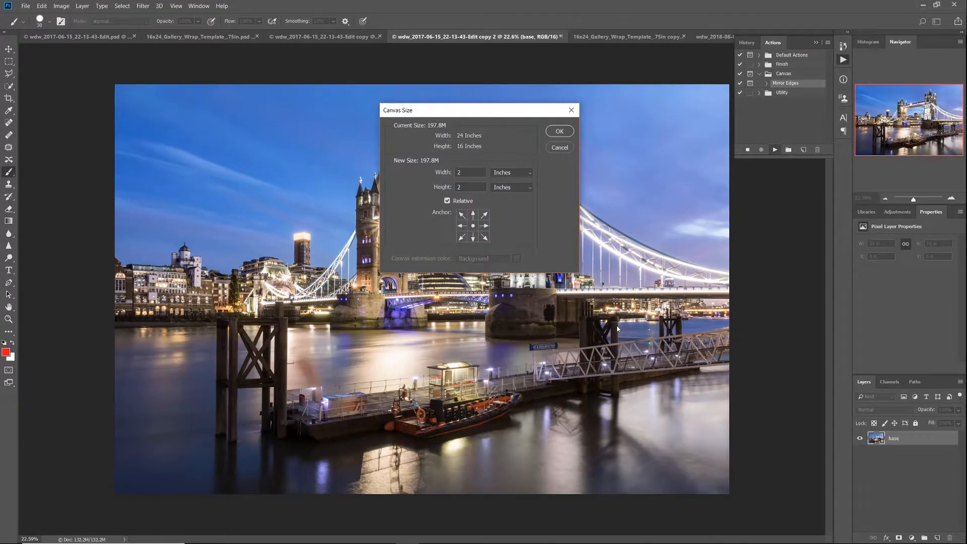
# - Accept the relative canvas extension of 2 by 2 inches and let the action build the mirrored edges
pyautogui.click(472, 173)
pyautogui.click(471, 172)
pyautogui.click(559, 131)
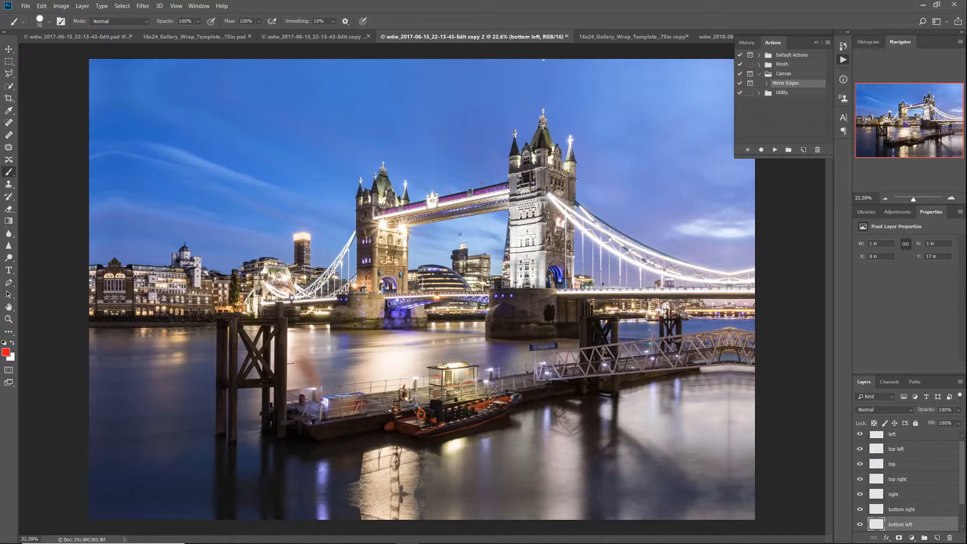
pyautogui.click(816, 43)
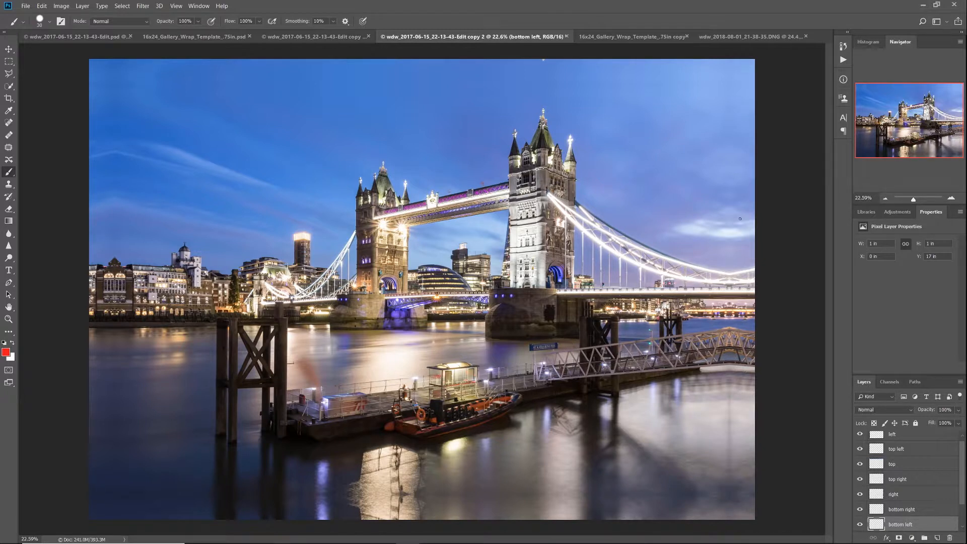
# - Add a new empty layer above the "left" layer and activate the Clone Stamp tool
pyautogui.scroll(1, 933, 478)
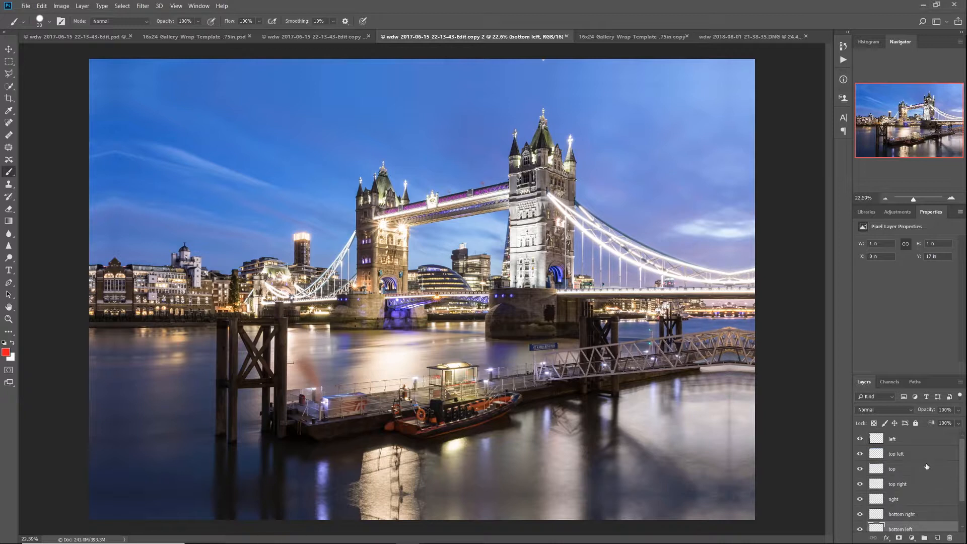
pyautogui.click(924, 441)
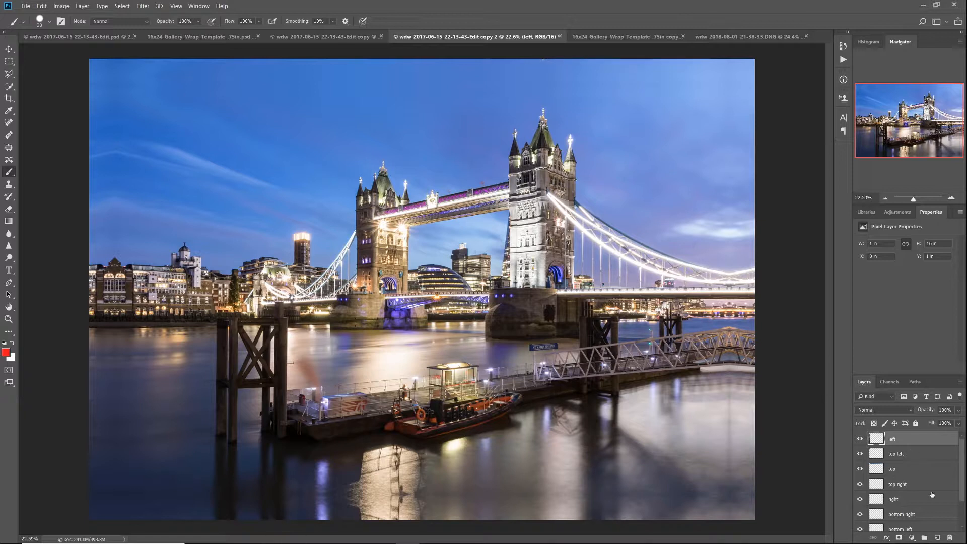
pyautogui.click(939, 538)
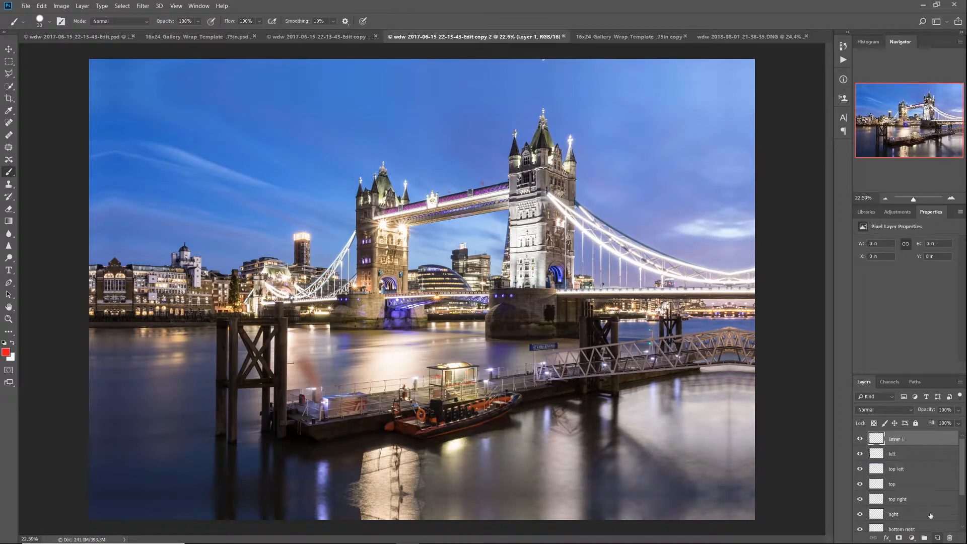
pyautogui.press('s')
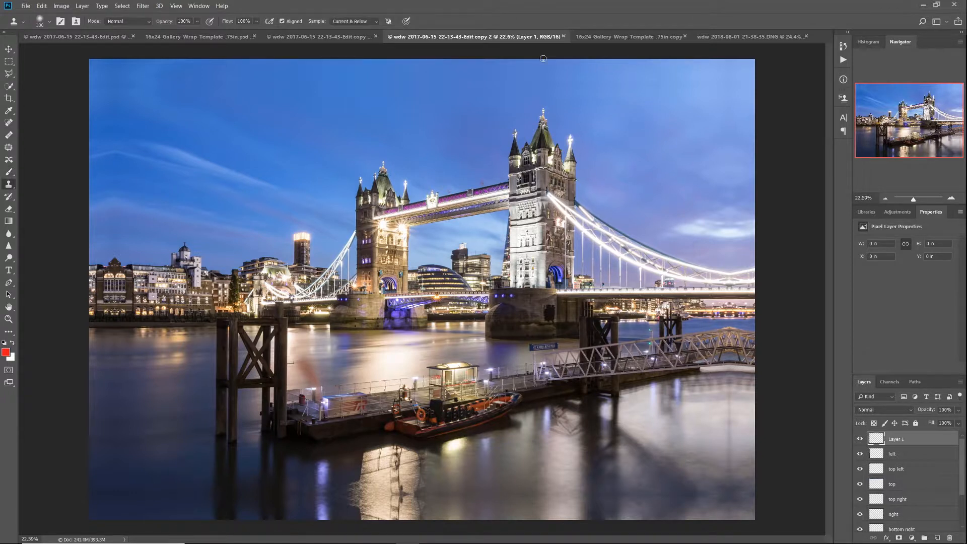
# - Clone nearby sky over the spot at the image's upper edge above the taller tower and flatten the image
pyautogui.keyDown('alt'); pyautogui.click(563, 73); pyautogui.keyUp('alt')
pyautogui.click(543, 60)
pyautogui.rightClick(944, 439)
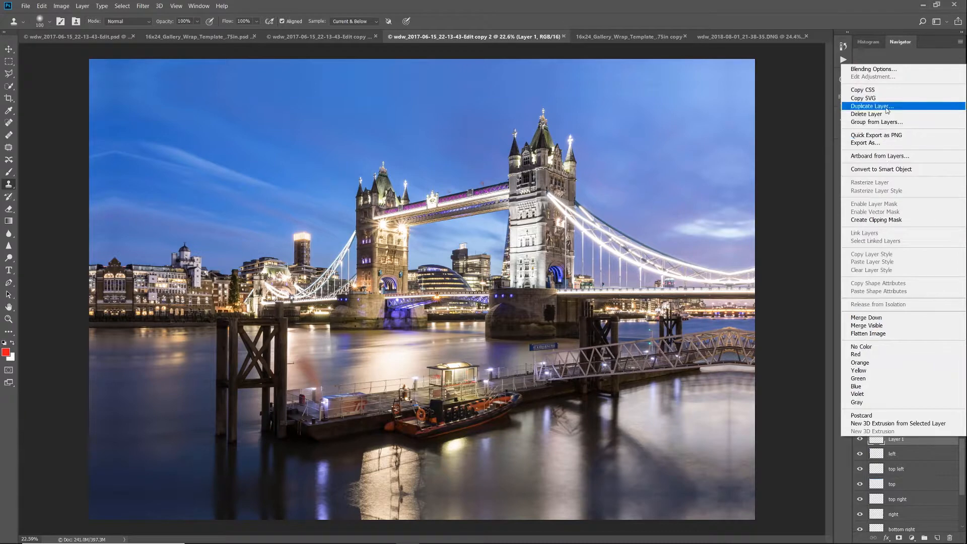
pyautogui.click(889, 334)
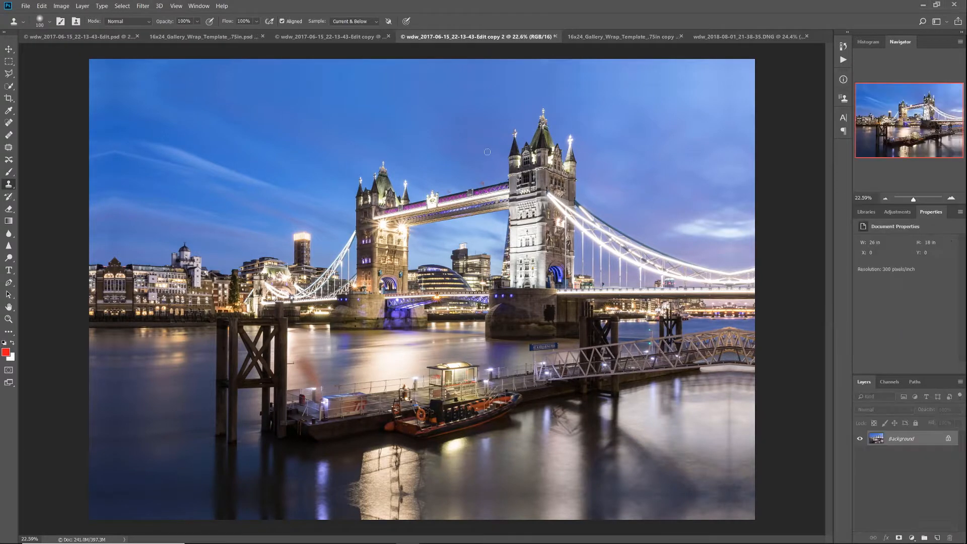
# - Duplicate the flattened Background layer into the 16x24_Gallery_Wrap_Template_.75in copy document and show that document
pyautogui.rightClick(925, 444)
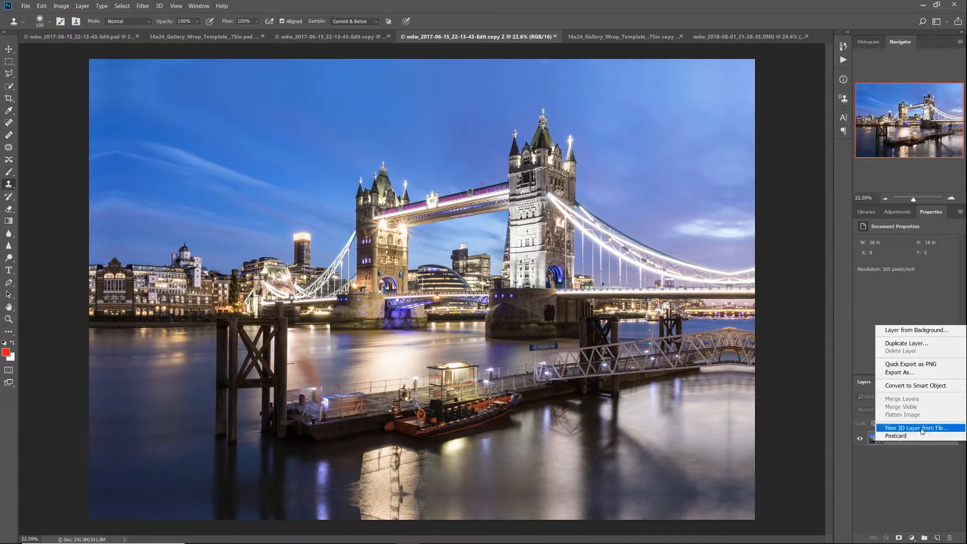
pyautogui.click(922, 343)
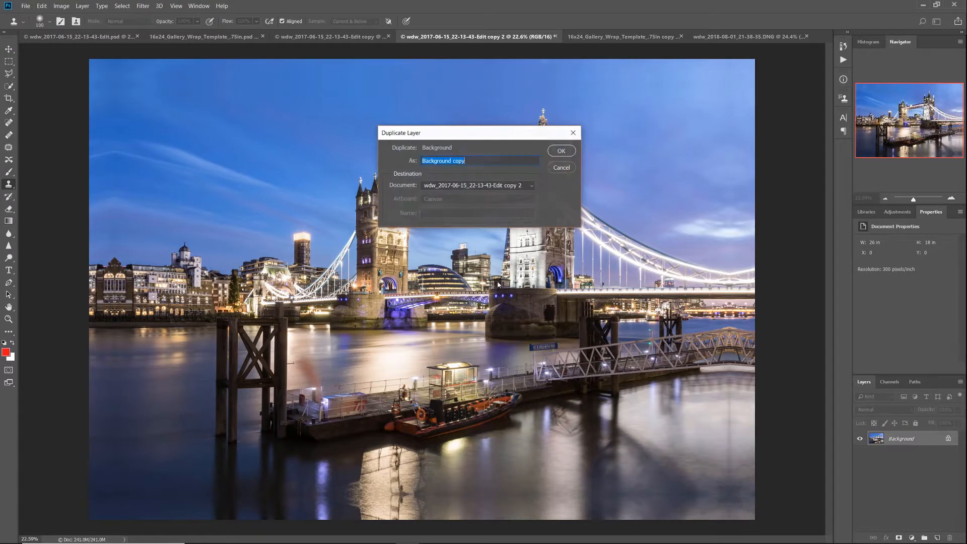
pyautogui.click(497, 185)
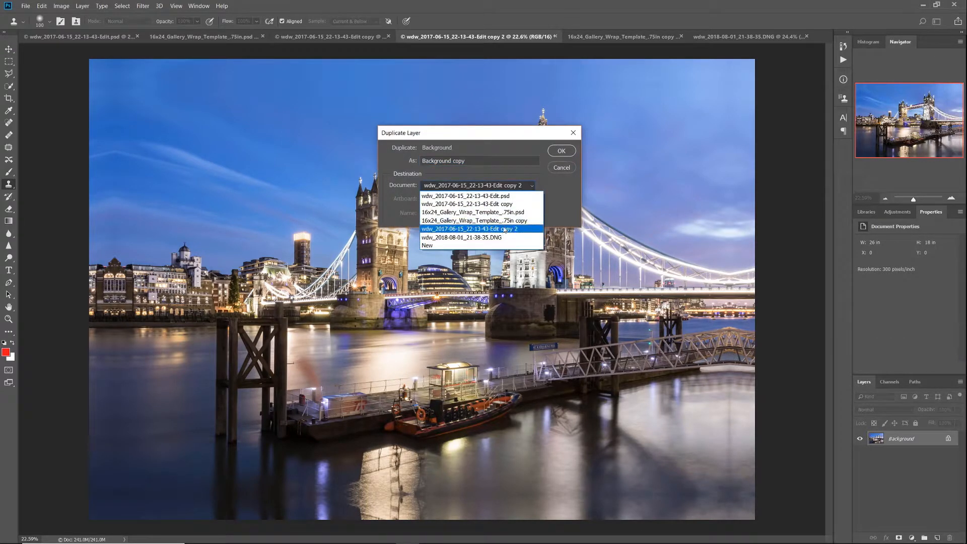
pyautogui.click(501, 220)
pyautogui.click(561, 151)
pyautogui.click(618, 36)
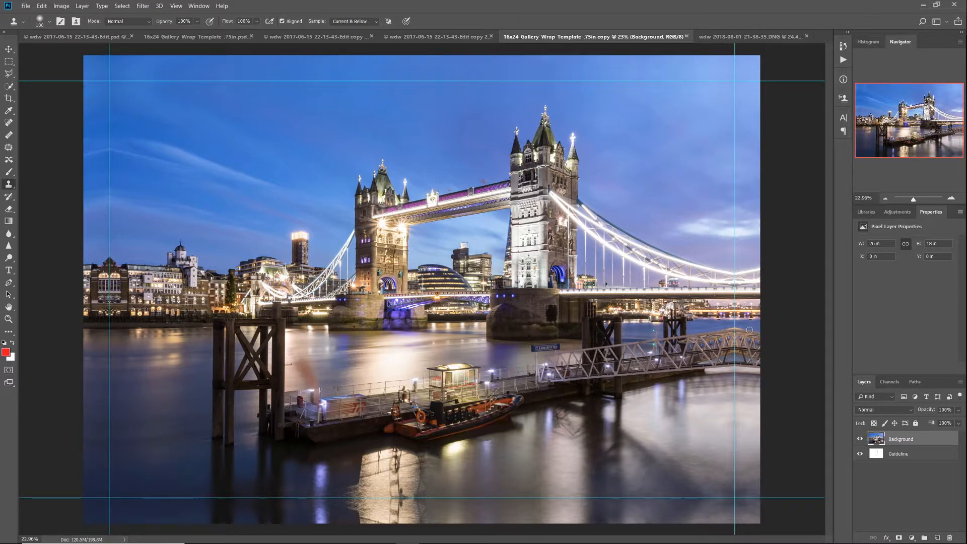
# - View the DNG photo of the wrapped canvas, switch to Chrome and open the blog page of the photographer's website
pyautogui.click(745, 38)
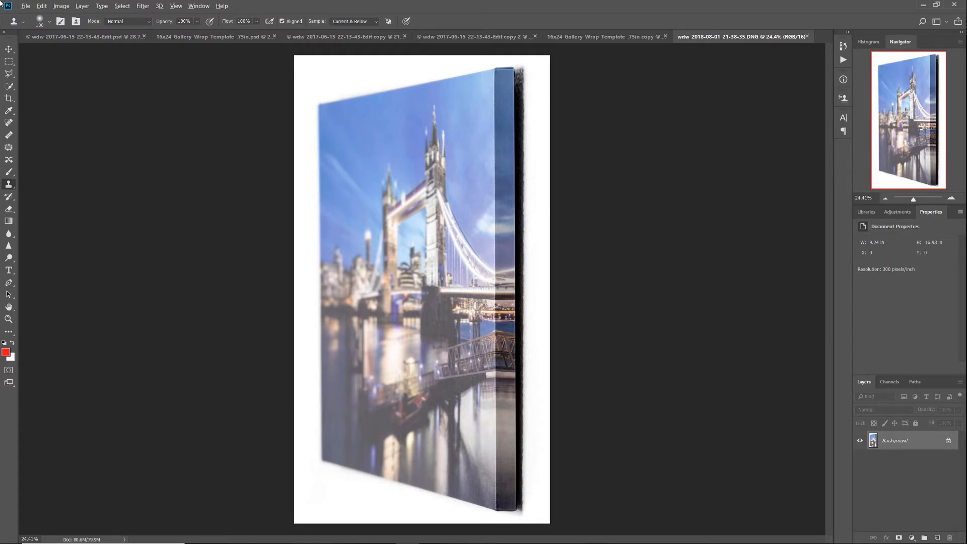
pyautogui.hotkey('alt', 'Tab')
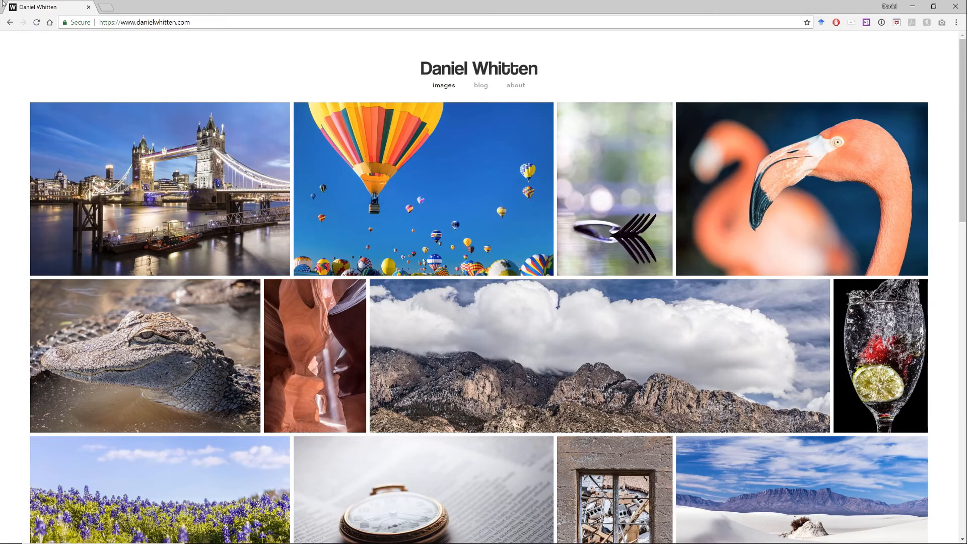
pyautogui.click(486, 87)
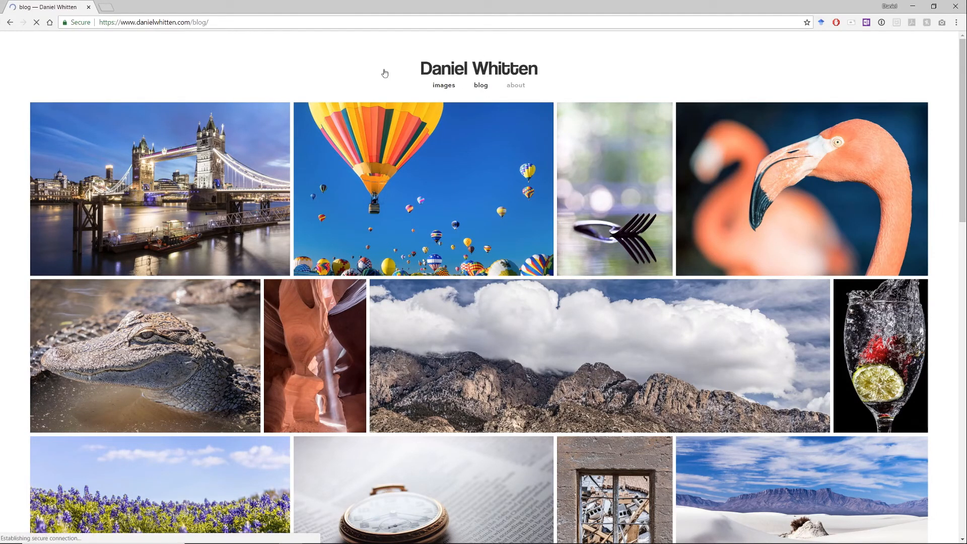